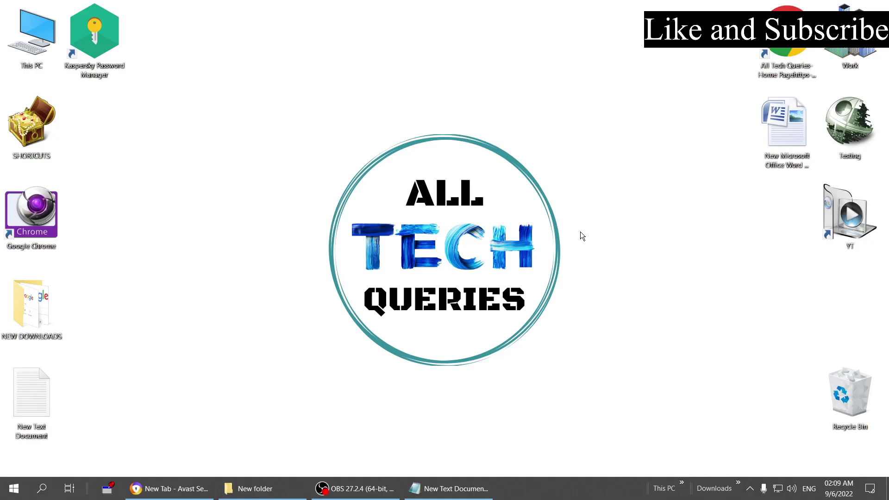
# Step: Bring up the 'How to Invert Image Color?' note and the New folder of images
pyautogui.click(448, 489)
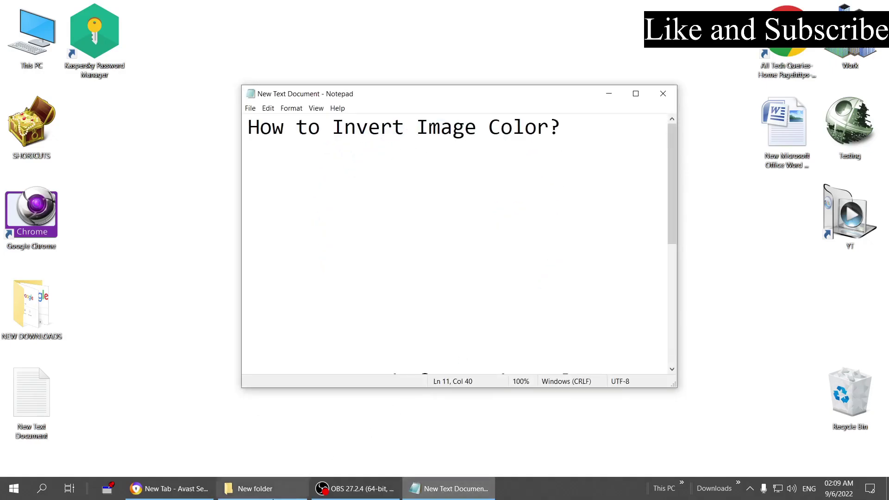
pyautogui.click(255, 488)
# Step: Open the Types of Storage diagram image in IrfanView and look it over
pyautogui.doubleClick(497, 95)
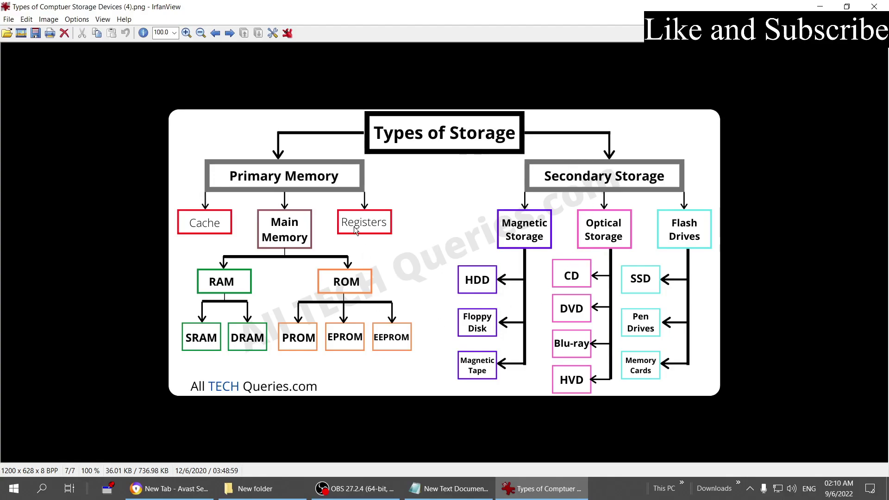
pyautogui.moveTo(542, 488)
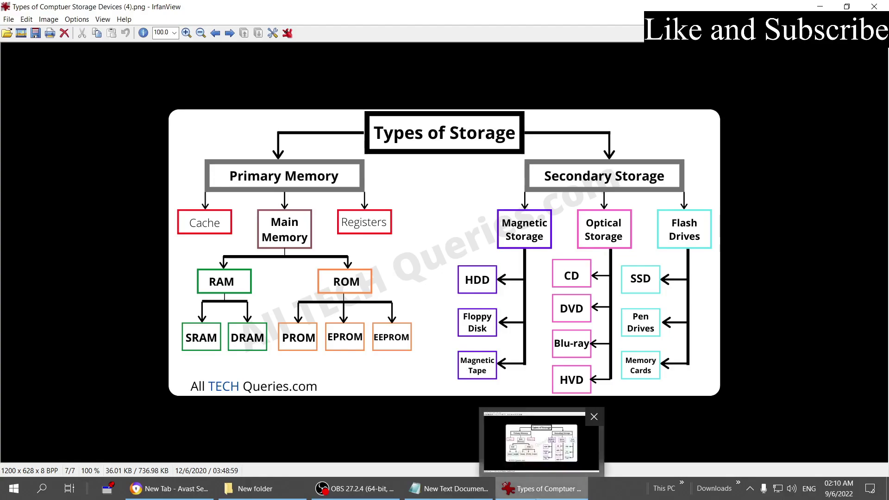
# Step: Hide IrfanView, the image folder and the Notepad note, leaving only the desktop
pyautogui.click(537, 489)
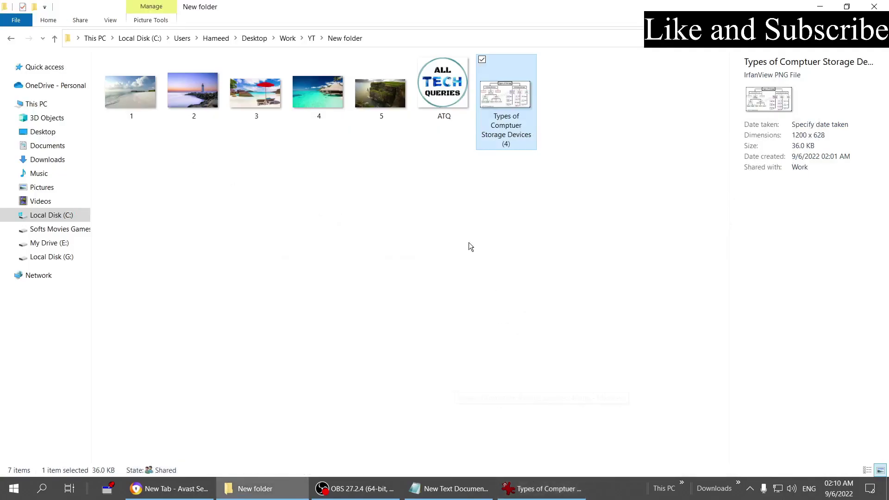
pyautogui.click(259, 488)
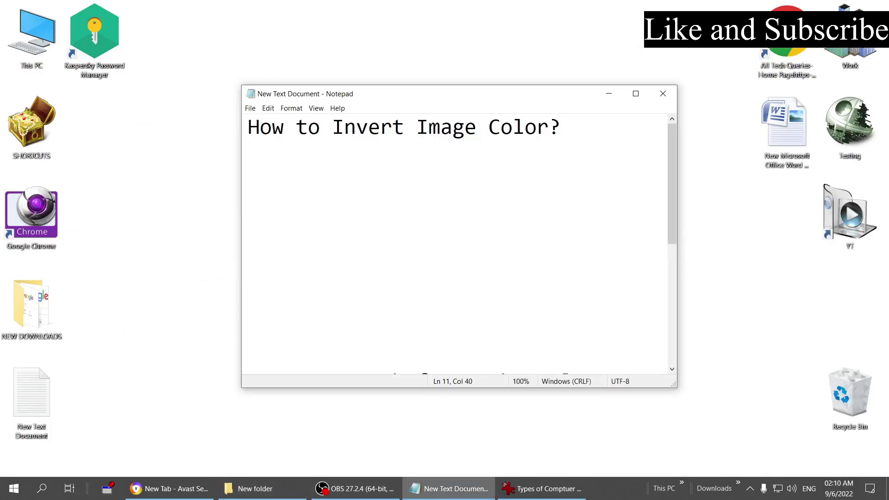
pyautogui.click(608, 99)
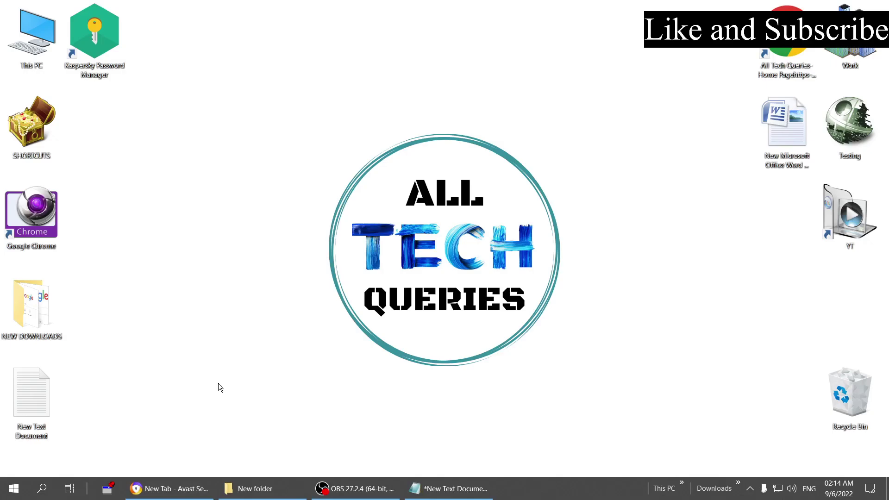
# Step: Launch Paint, back out of File > Open, and close the blank Paint window
pyautogui.click(41, 488)
pyautogui.write('paint')
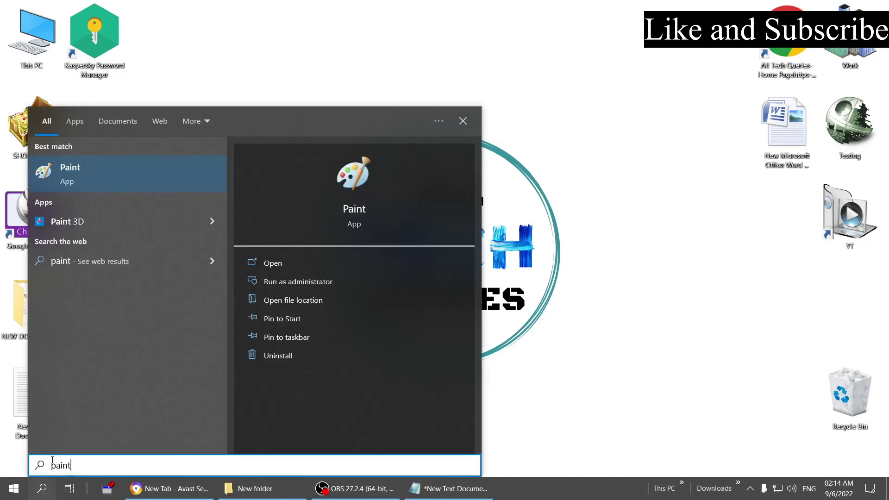
pyautogui.click(79, 172)
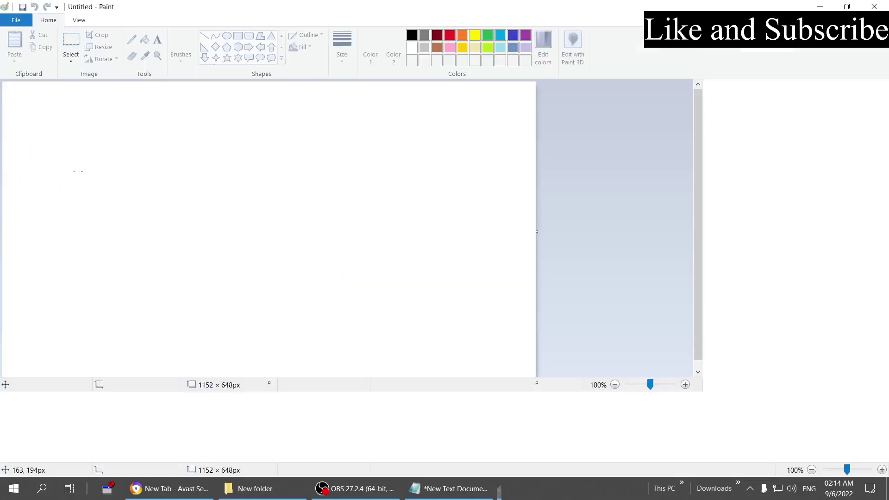
pyautogui.click(11, 23)
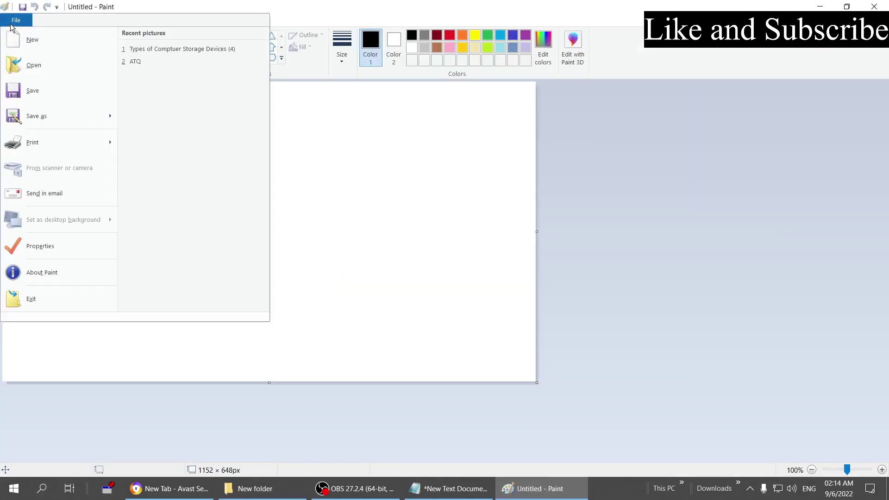
pyautogui.click(31, 65)
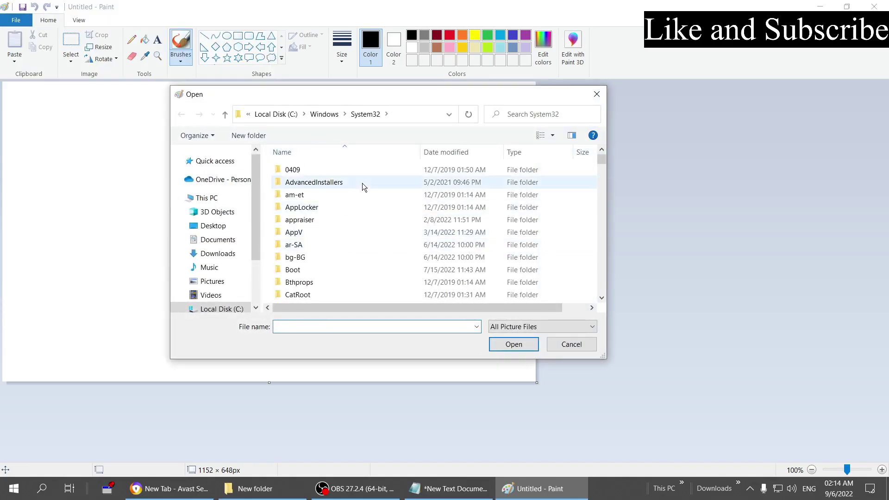
pyautogui.click(591, 95)
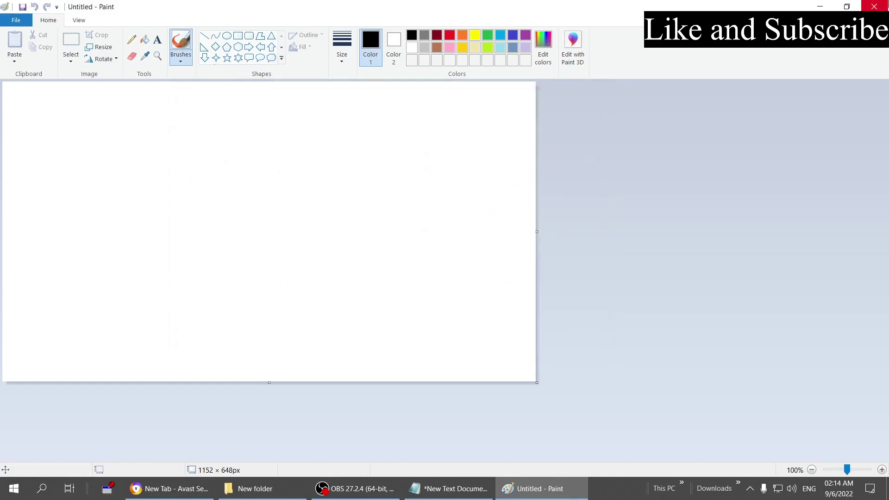
pyautogui.click(874, 6)
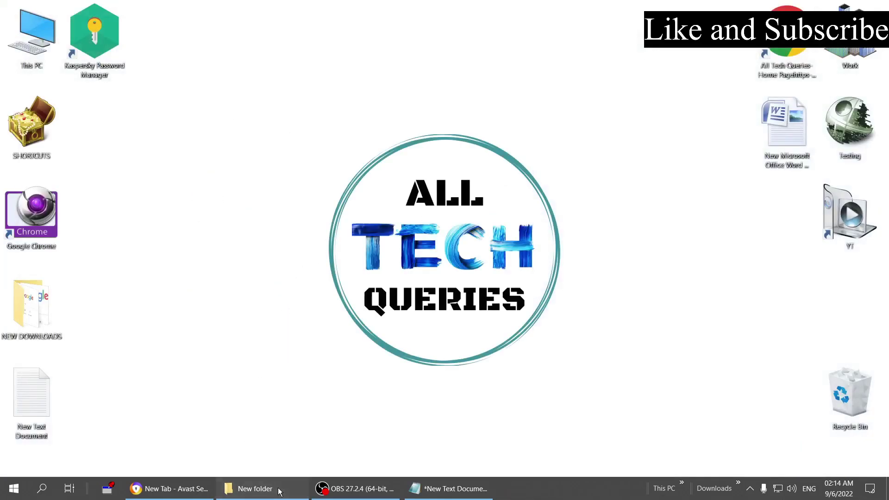
# Step: Open the storage-devices diagram in Paint via Edit from the image folder
pyautogui.click(277, 483)
pyautogui.click(492, 94)
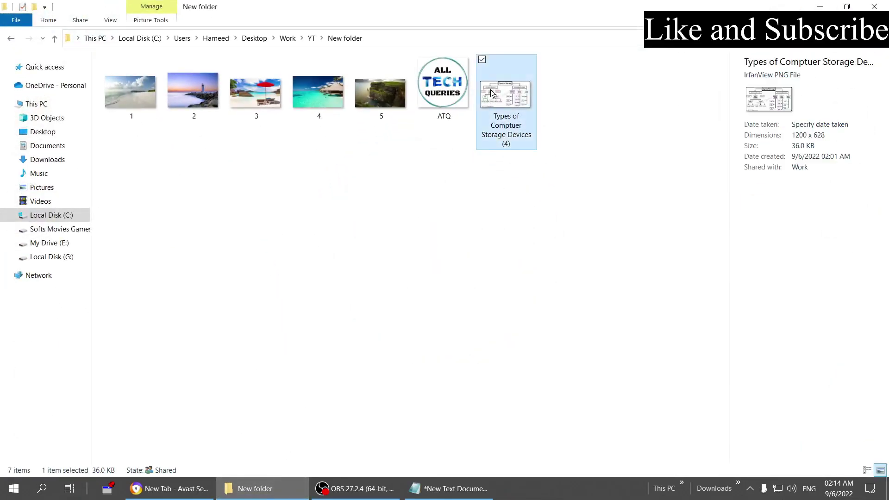
pyautogui.rightClick(491, 90)
pyautogui.click(534, 138)
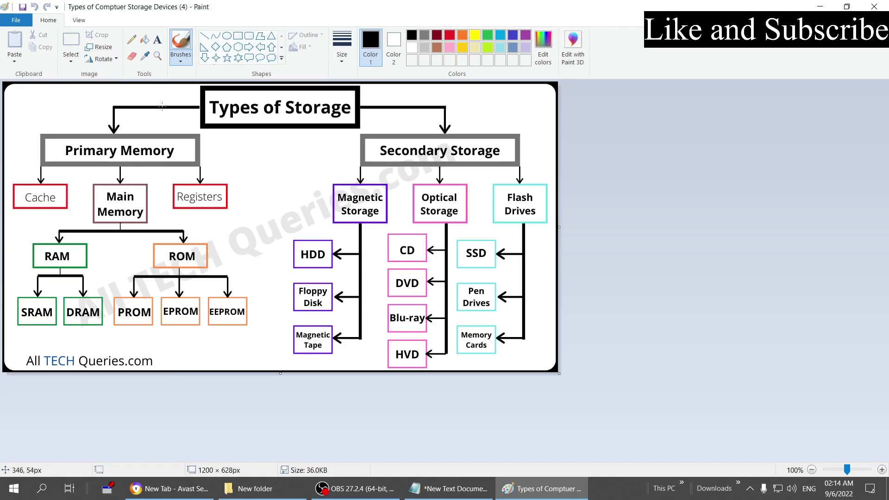
# Step: Drop the partial rectangle selection and select the whole diagram with Ctrl+A
pyautogui.click(77, 39)
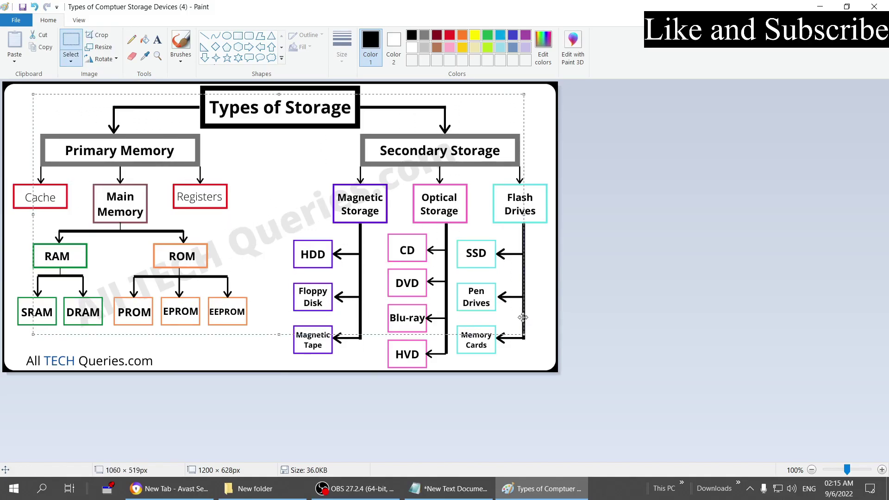
pyautogui.click(628, 198)
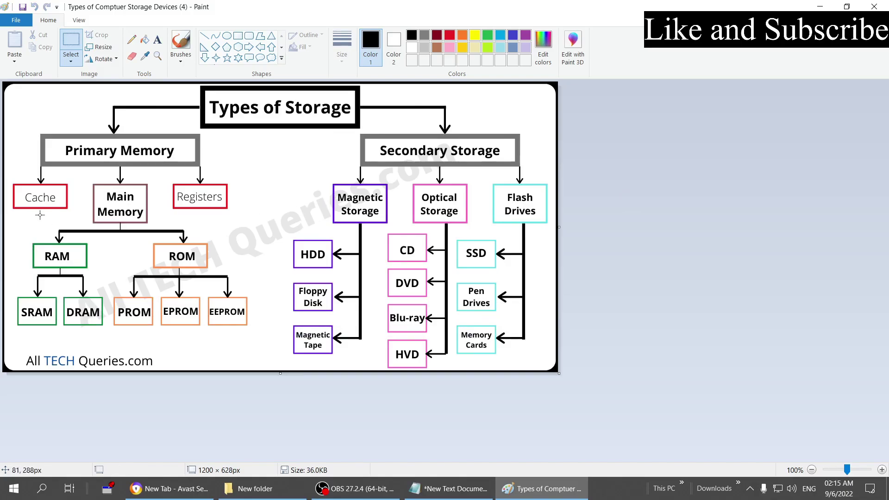
pyautogui.hotkey('ctrl', 'a')
# Step: Highlight the CTRL+A line in the how-to note, then hide the note
pyautogui.click(449, 489)
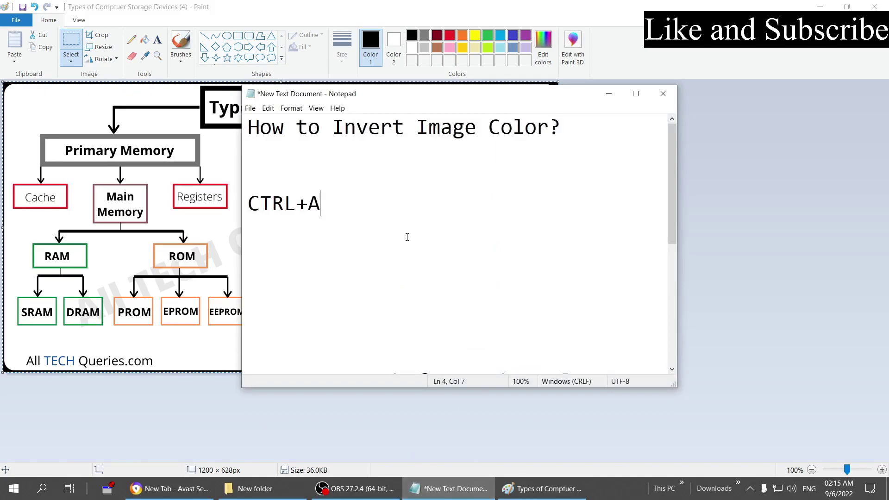
pyautogui.moveTo(332, 203); pyautogui.dragTo(228, 198)
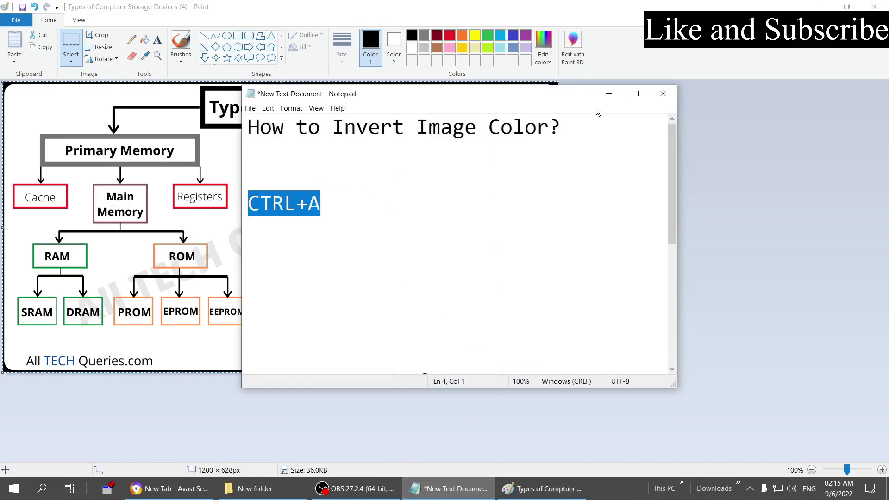
pyautogui.click(603, 96)
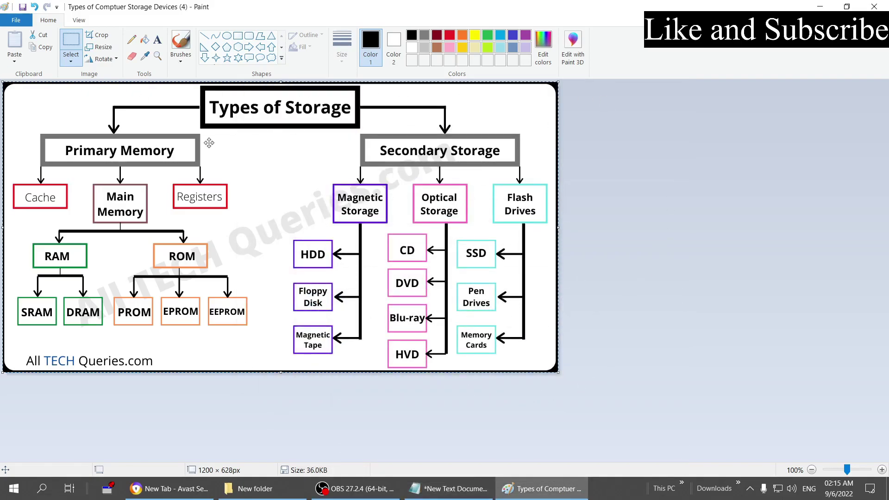
# Step: Apply Invert color to the whole diagram, giving a black background with white arrows
pyautogui.rightClick(232, 136)
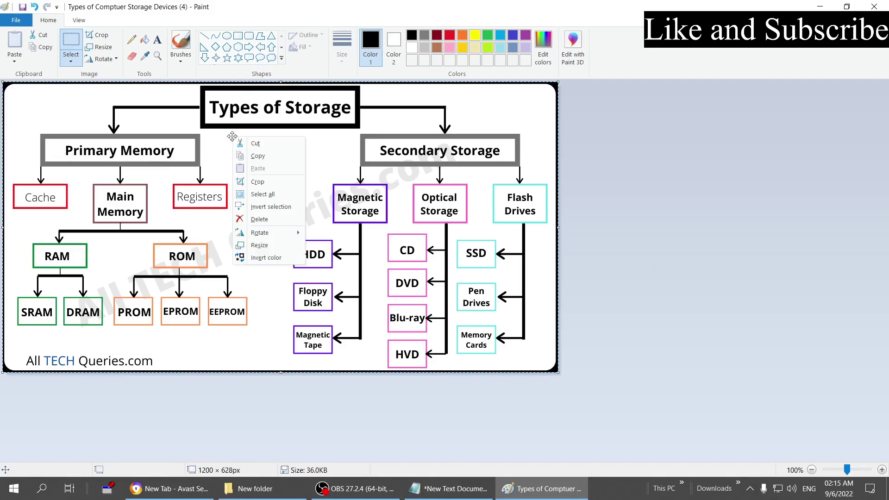
pyautogui.click(258, 260)
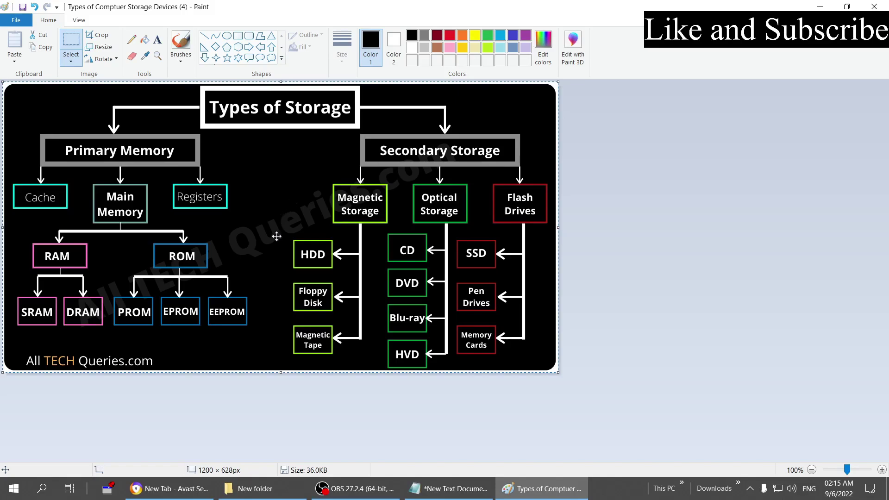
pyautogui.click(699, 240)
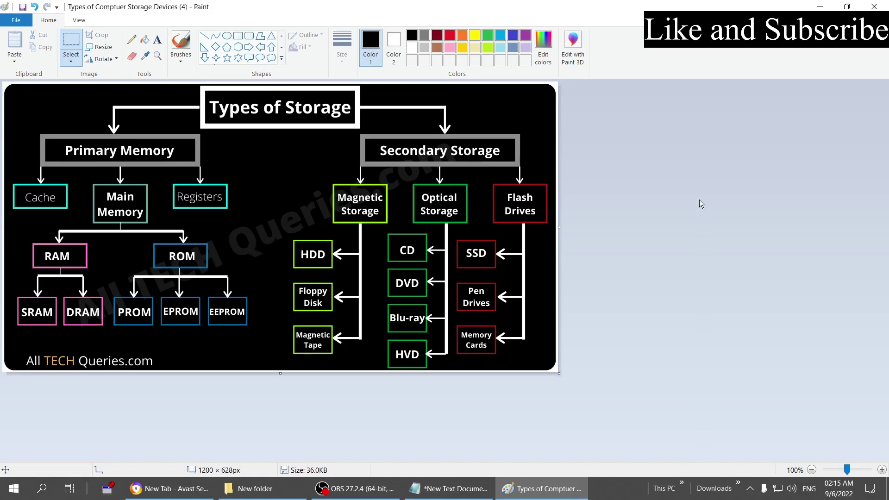
pyautogui.click(16, 20)
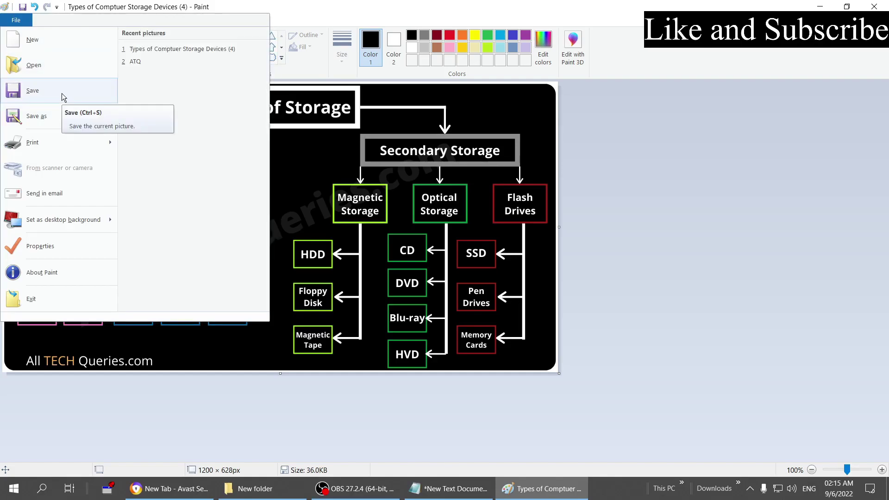
pyautogui.click(57, 116)
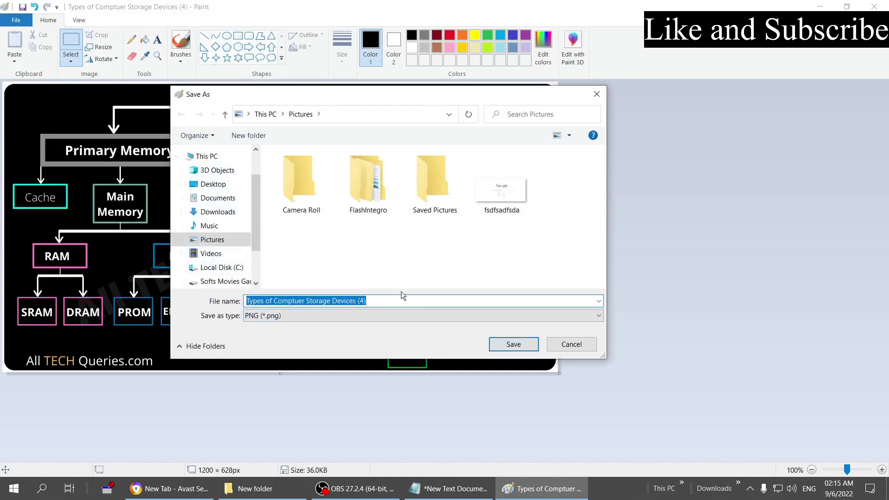
pyautogui.click(597, 94)
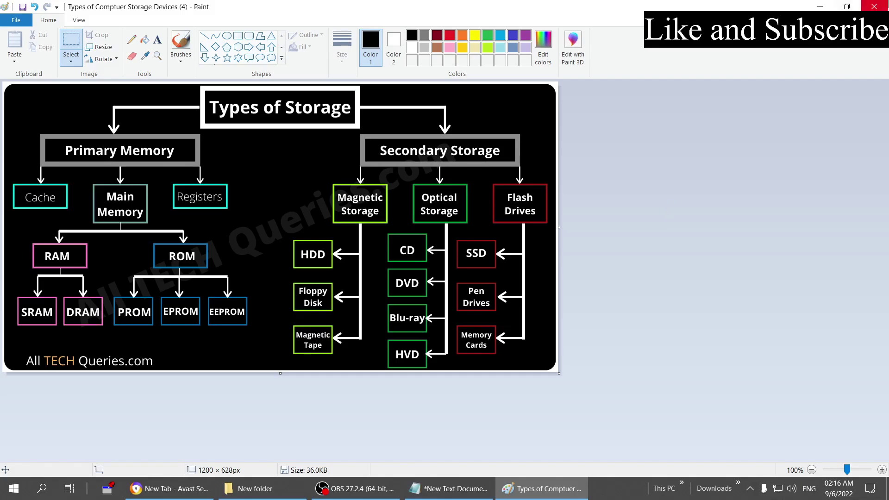
pyautogui.click(820, 7)
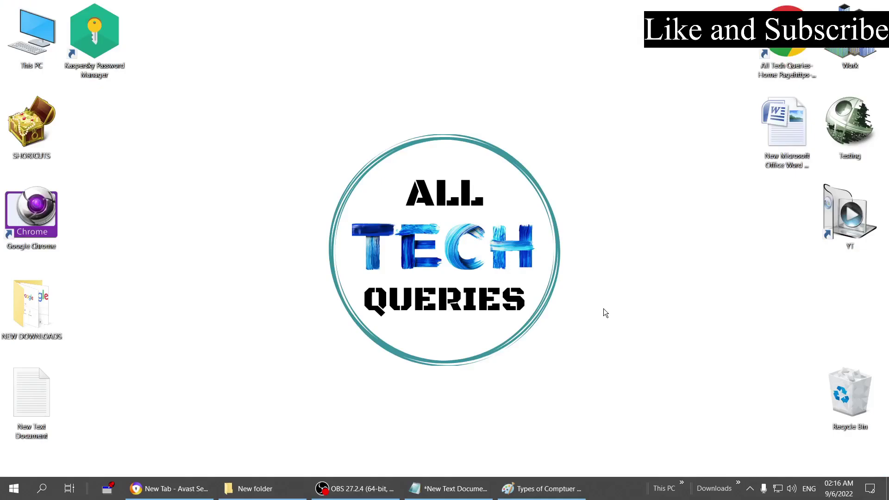
# Step: Close Paint without saving the diagram and bring up the options for image 4
pyautogui.click(541, 489)
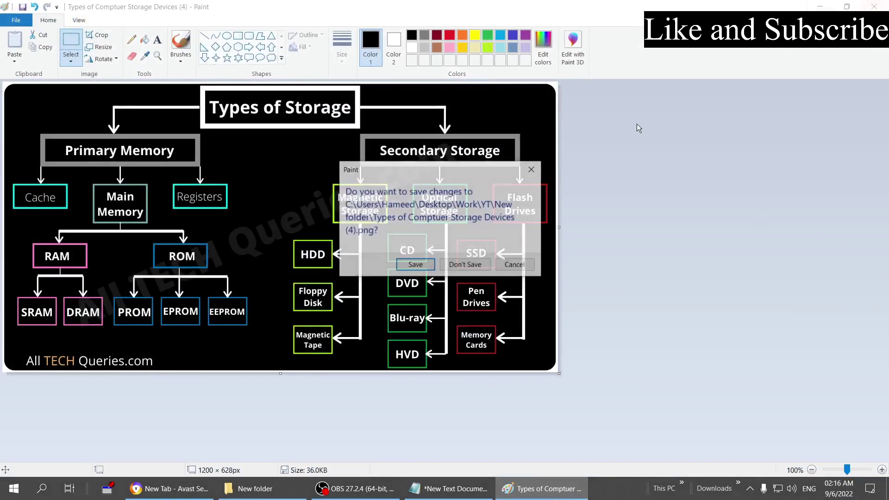
pyautogui.click(464, 264)
pyautogui.click(255, 489)
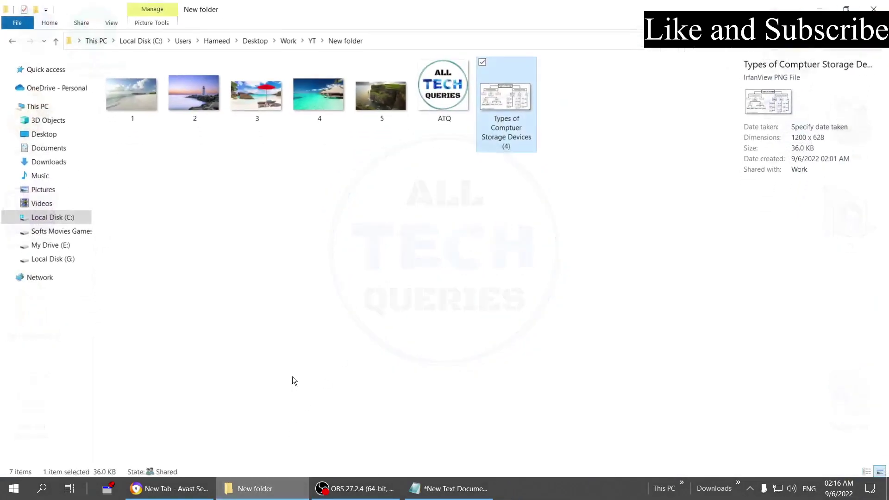
pyautogui.rightClick(330, 86)
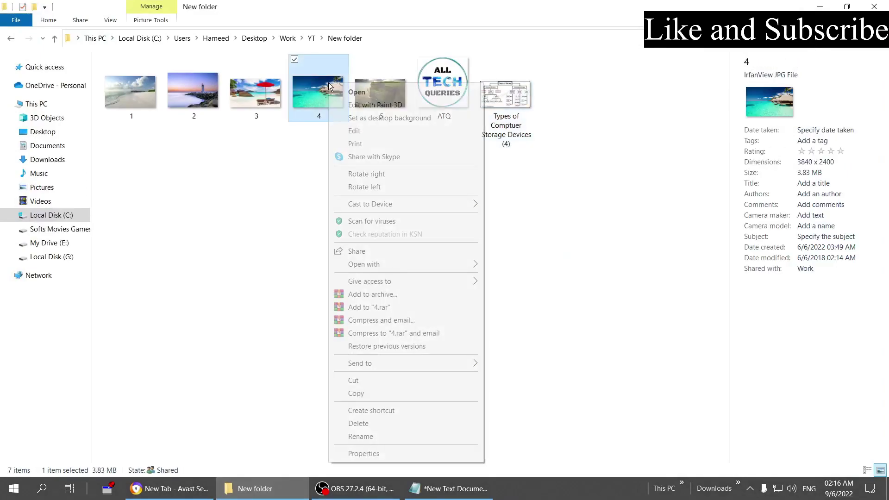
# Step: Open beach photo 4 in Paint, zoom out, select all and invert its colours
pyautogui.click(363, 132)
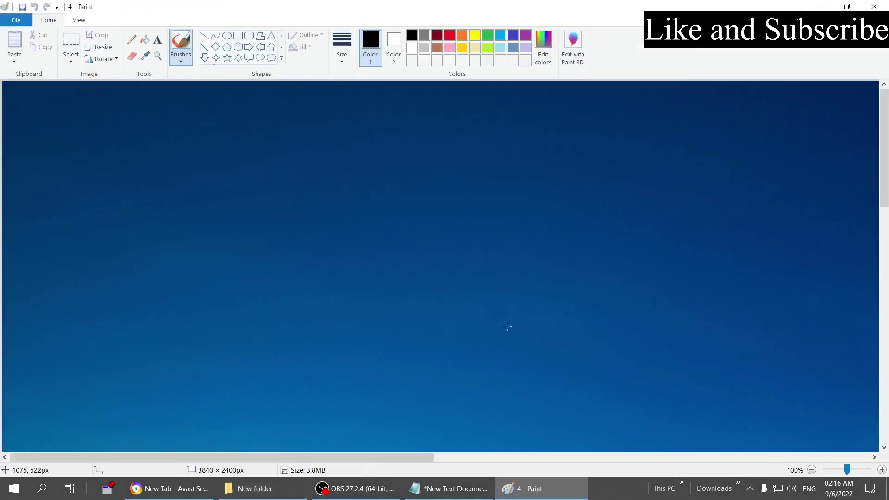
pyautogui.click(810, 470)
pyautogui.click(810, 470)
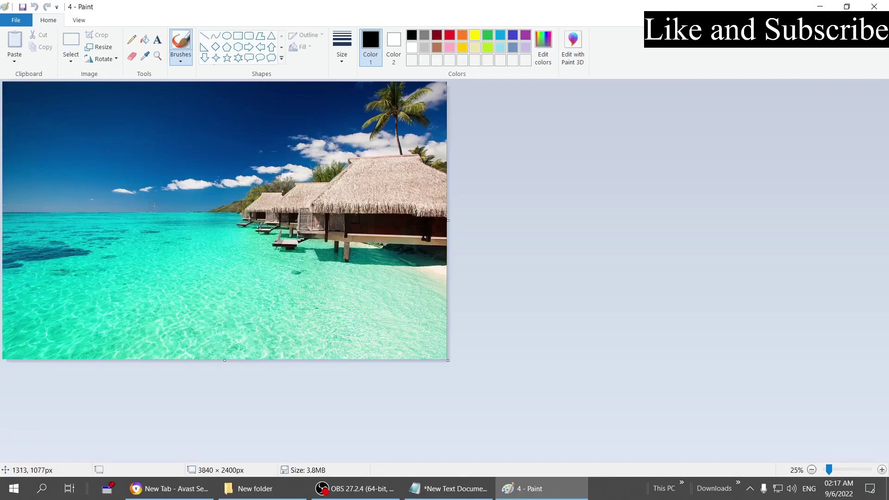
pyautogui.hotkey('ctrl', 'a')
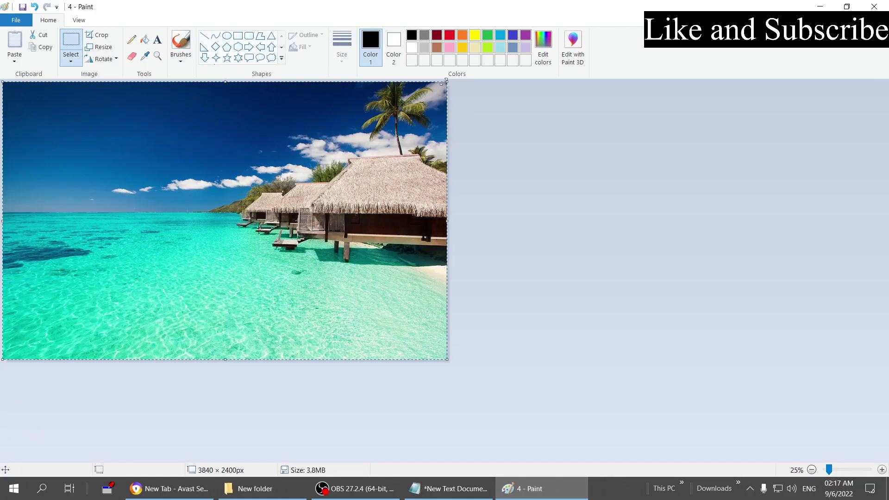
pyautogui.rightClick(239, 170)
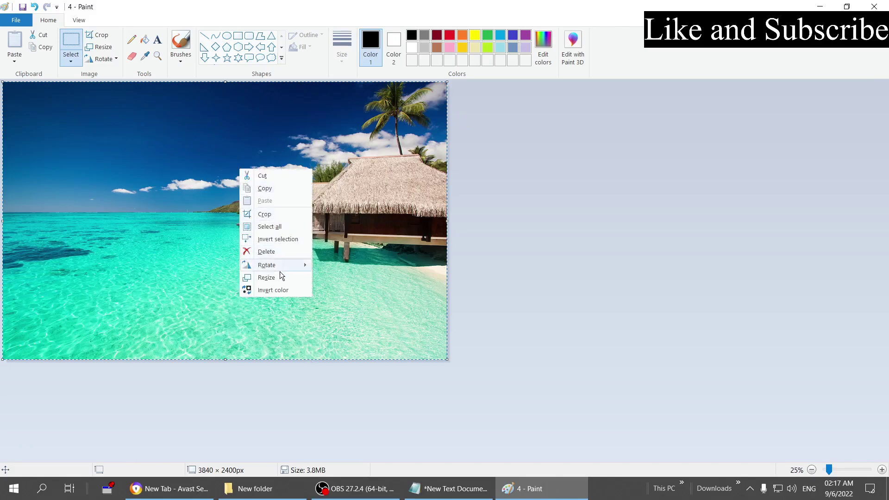
pyautogui.click(273, 290)
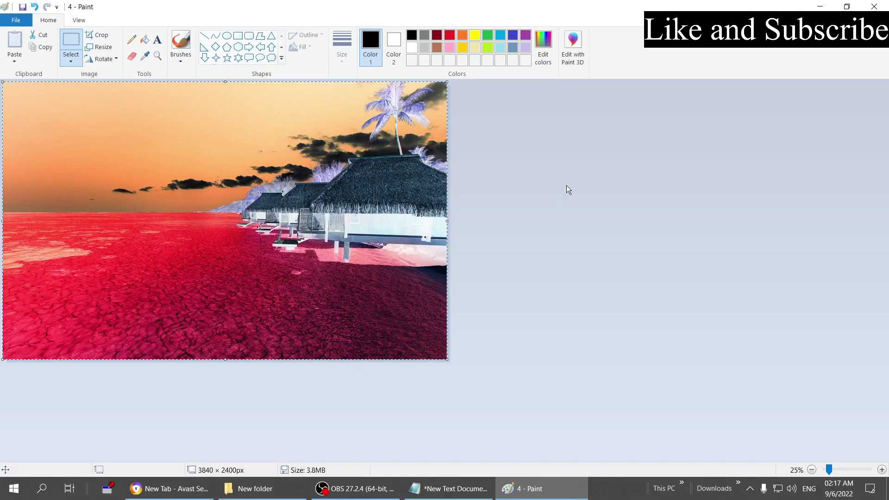
# Step: Close photo 4 at the save prompt and open image 3 in Paint via Edit
pyautogui.click(874, 6)
pyautogui.click(464, 258)
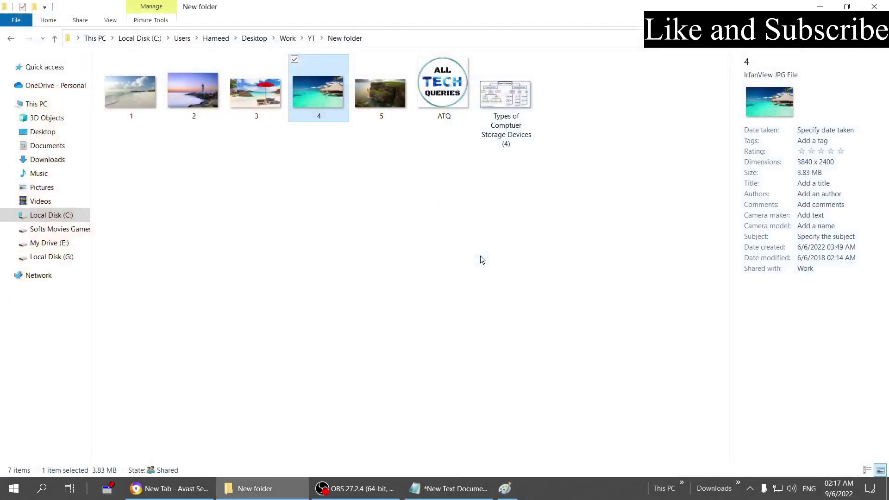
pyautogui.rightClick(223, 99)
pyautogui.click(241, 84)
pyautogui.rightClick(242, 84)
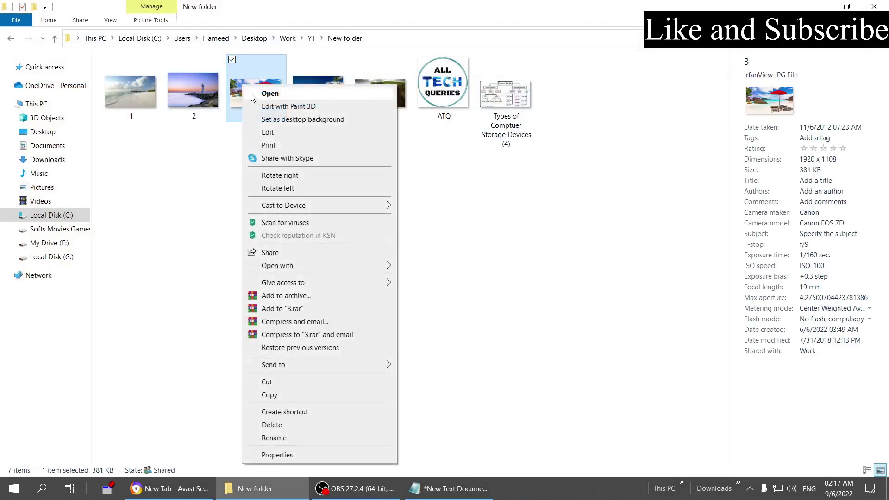
pyautogui.click(274, 134)
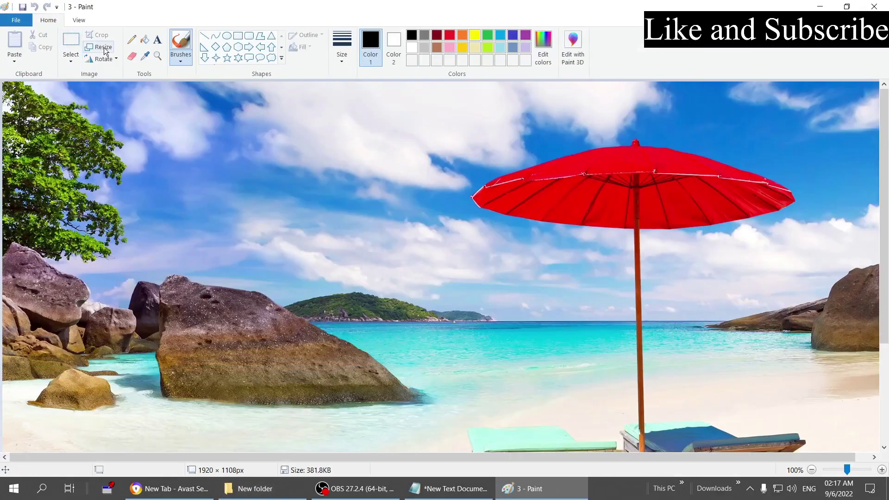
# Step: Select all of photo 3, invert its colours, view it at 50%, then close it
pyautogui.hotkey('ctrl', 'a')
pyautogui.rightClick(190, 180)
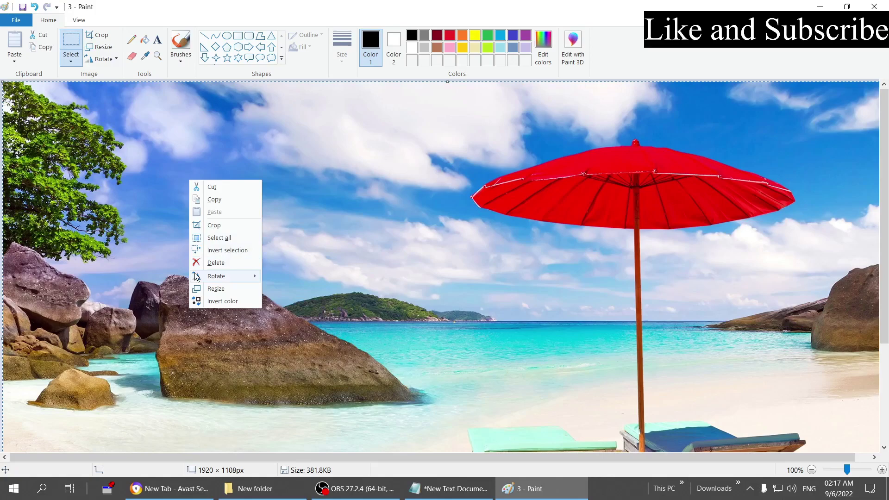
pyautogui.click(217, 302)
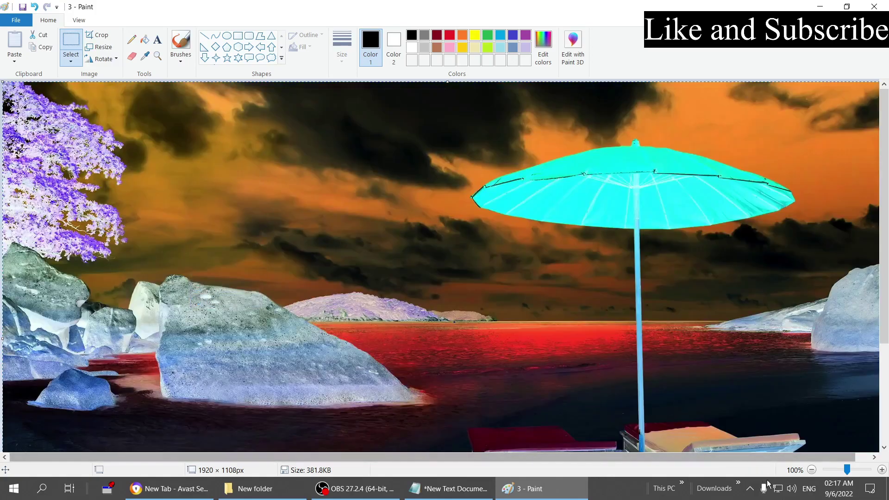
pyautogui.click(811, 470)
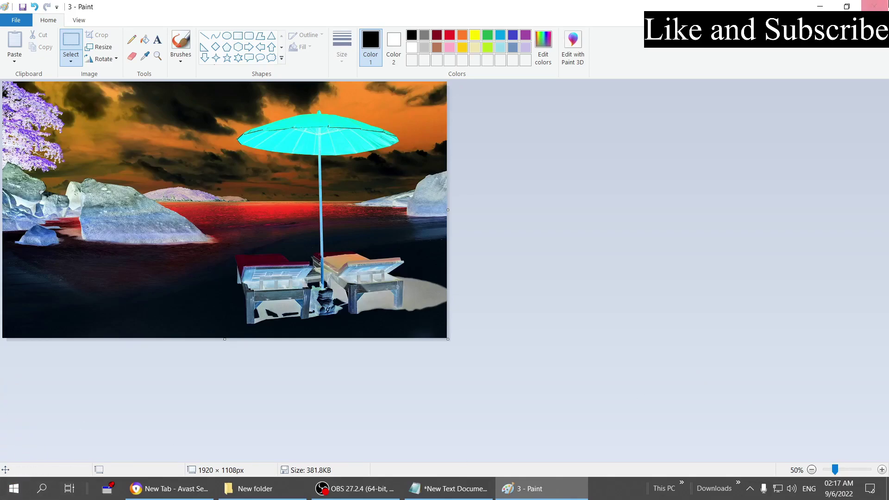
pyautogui.click(874, 7)
# Step: Choose Don't Save for photo 3 and minimize File Explorer to show the desktop
pyautogui.click(467, 259)
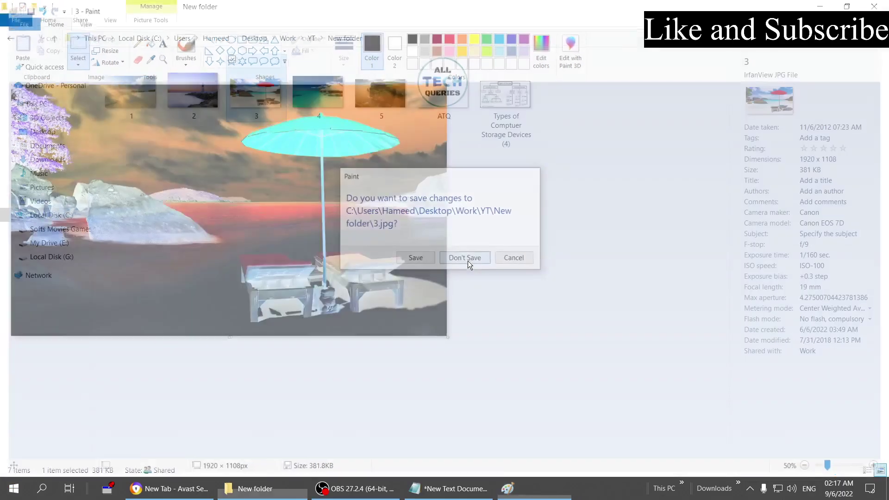
pyautogui.click(821, 7)
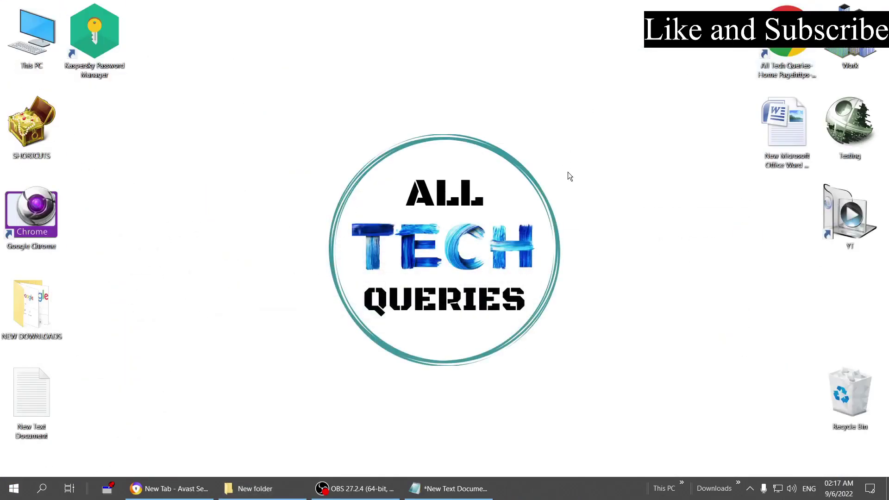